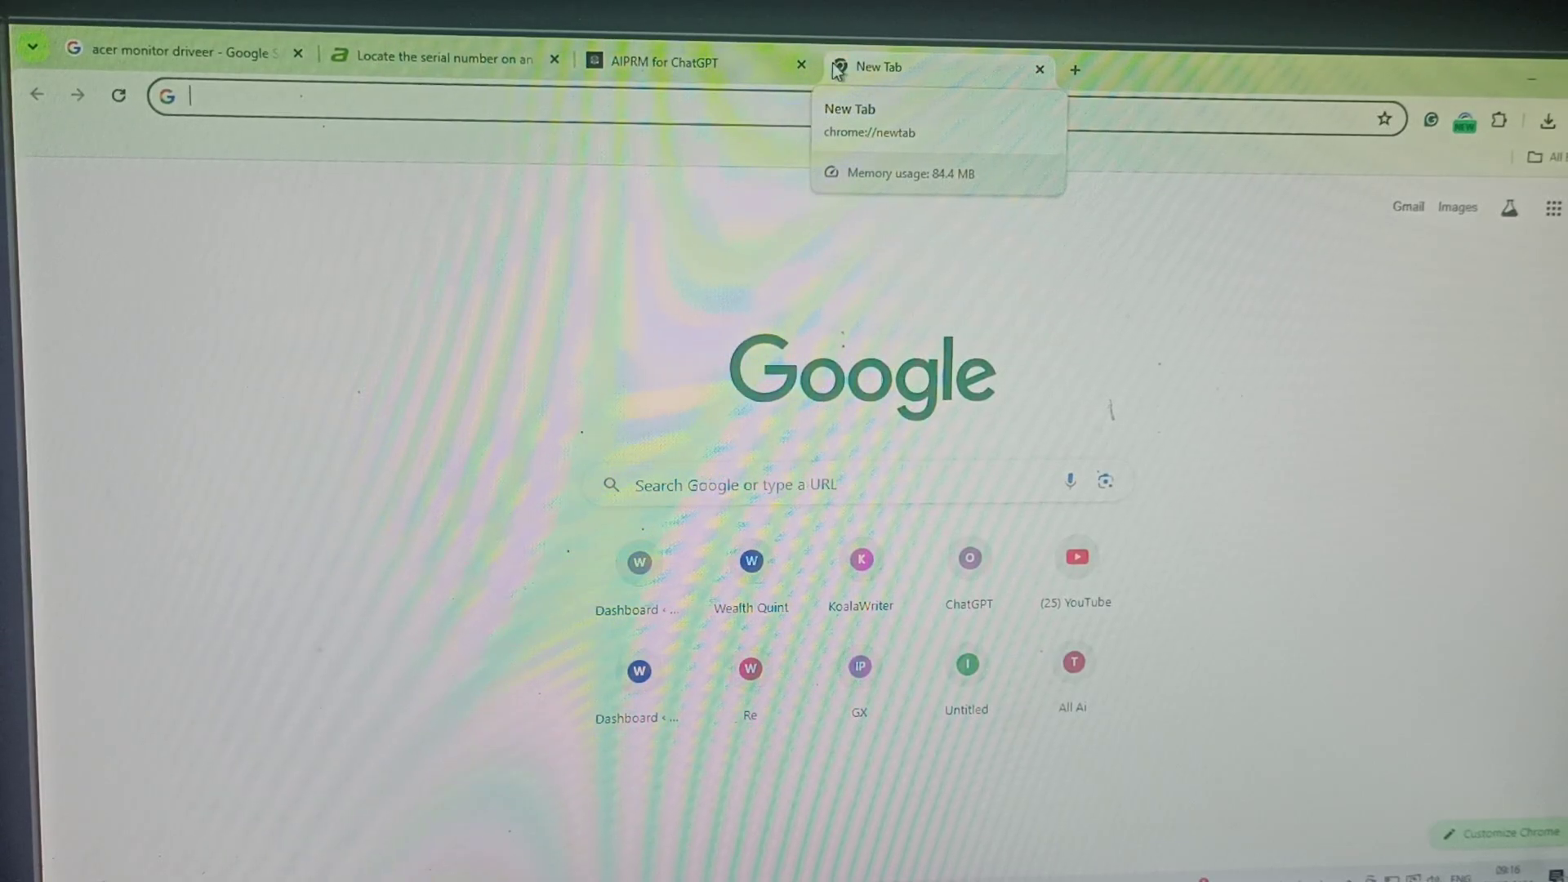
Step: Rerun the recent 'acer monitor driver' Google search from the address bar history
{"action": "left_click", "coordinate": [361, 96]}
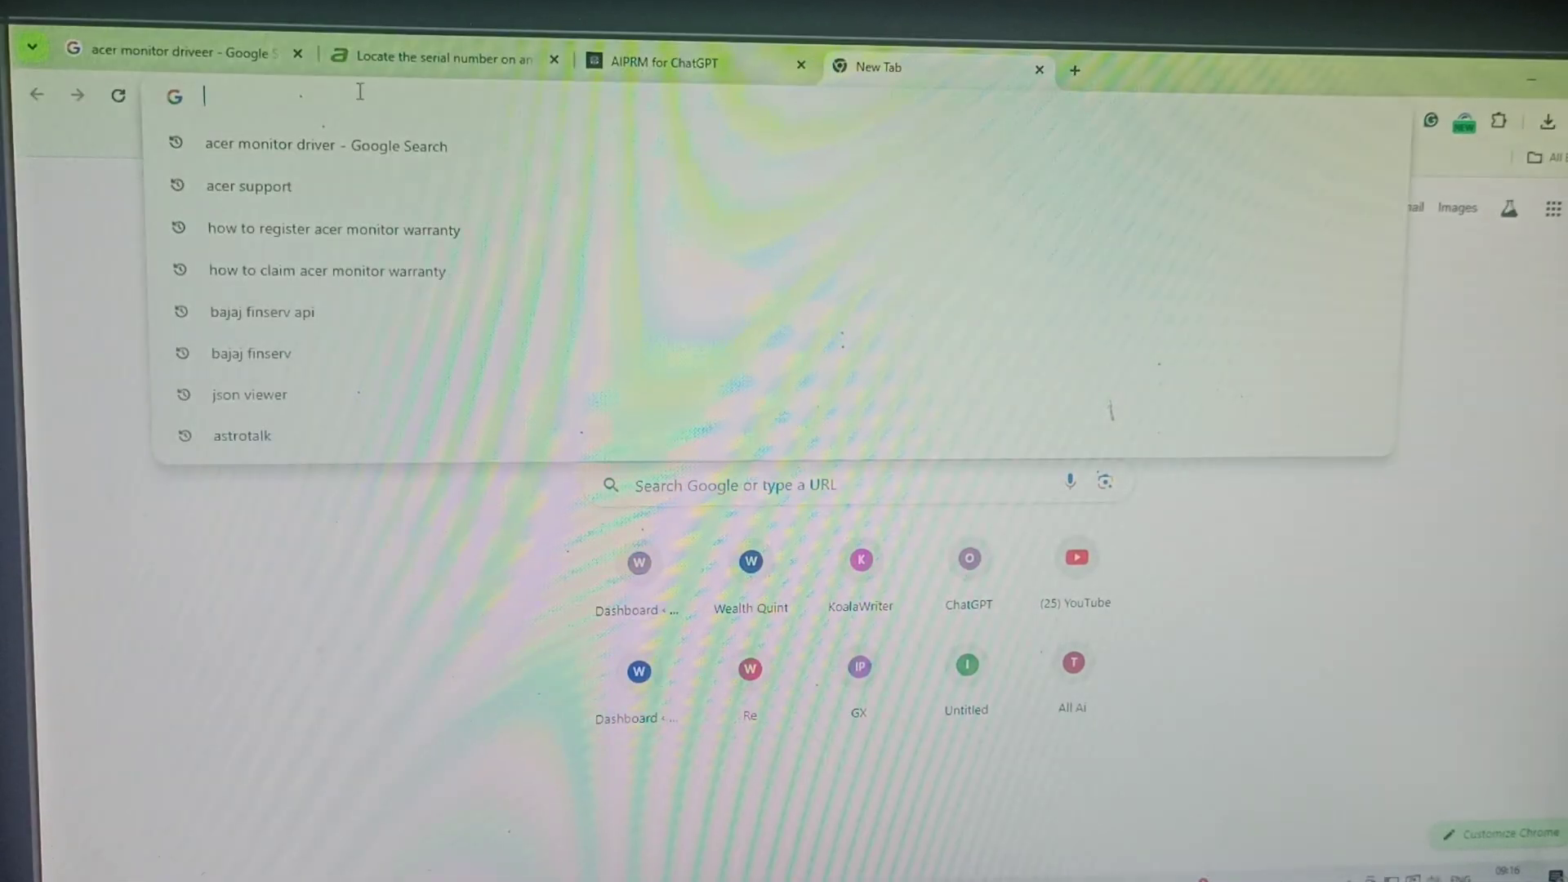
{"action": "left_click", "coordinate": [295, 149]}
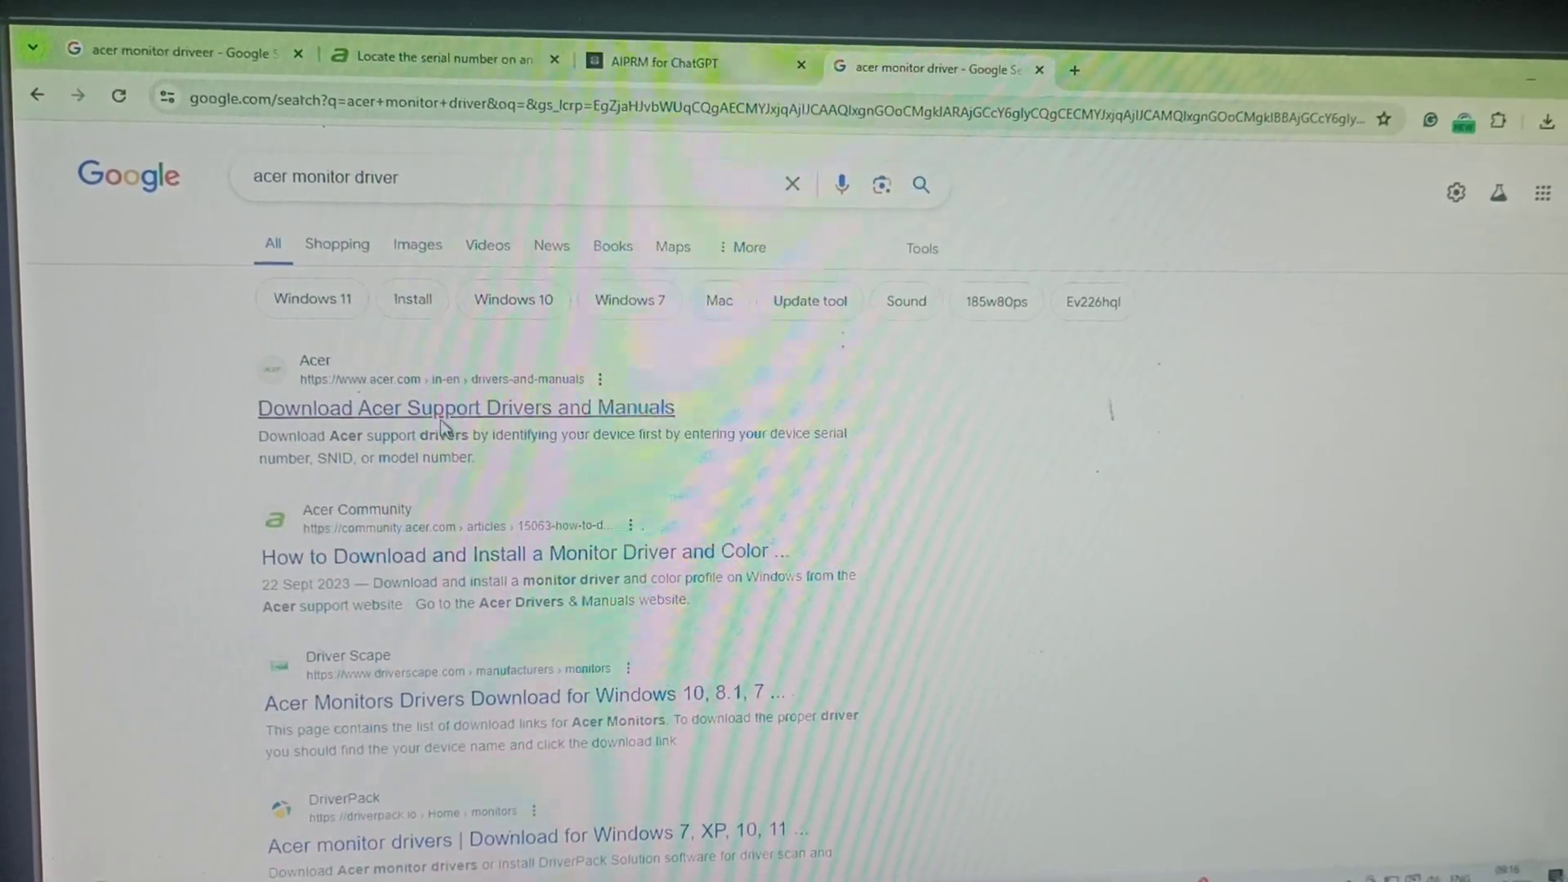
Step: Open Acer's Drivers and Manuals page and look up the V206WQL model from suggestions
{"action": "left_click", "coordinate": [444, 416]}
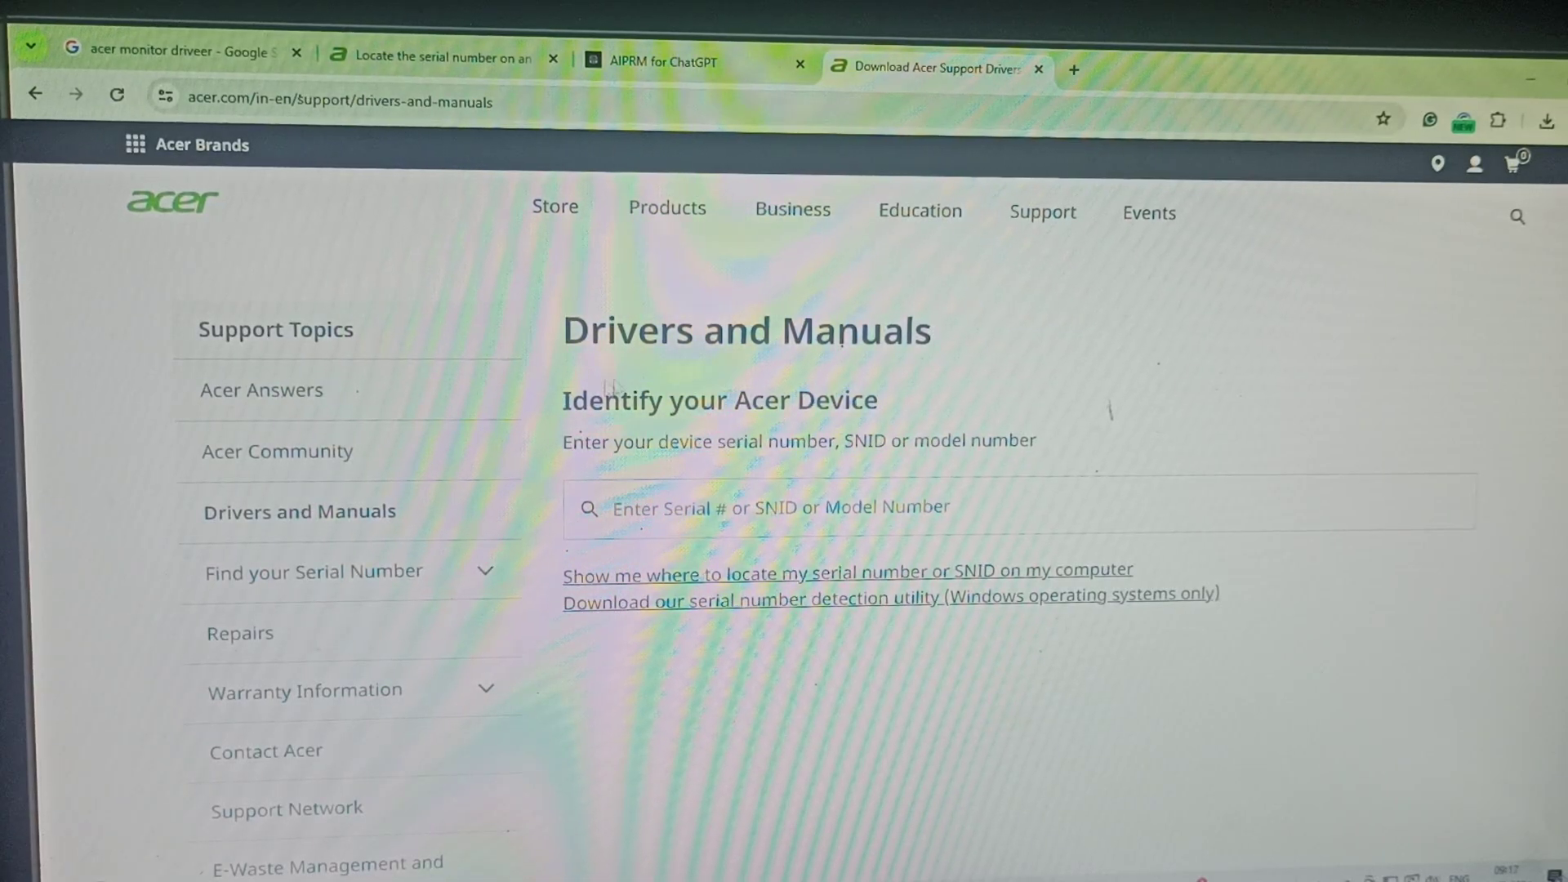
{"action": "left_click", "coordinate": [645, 507]}
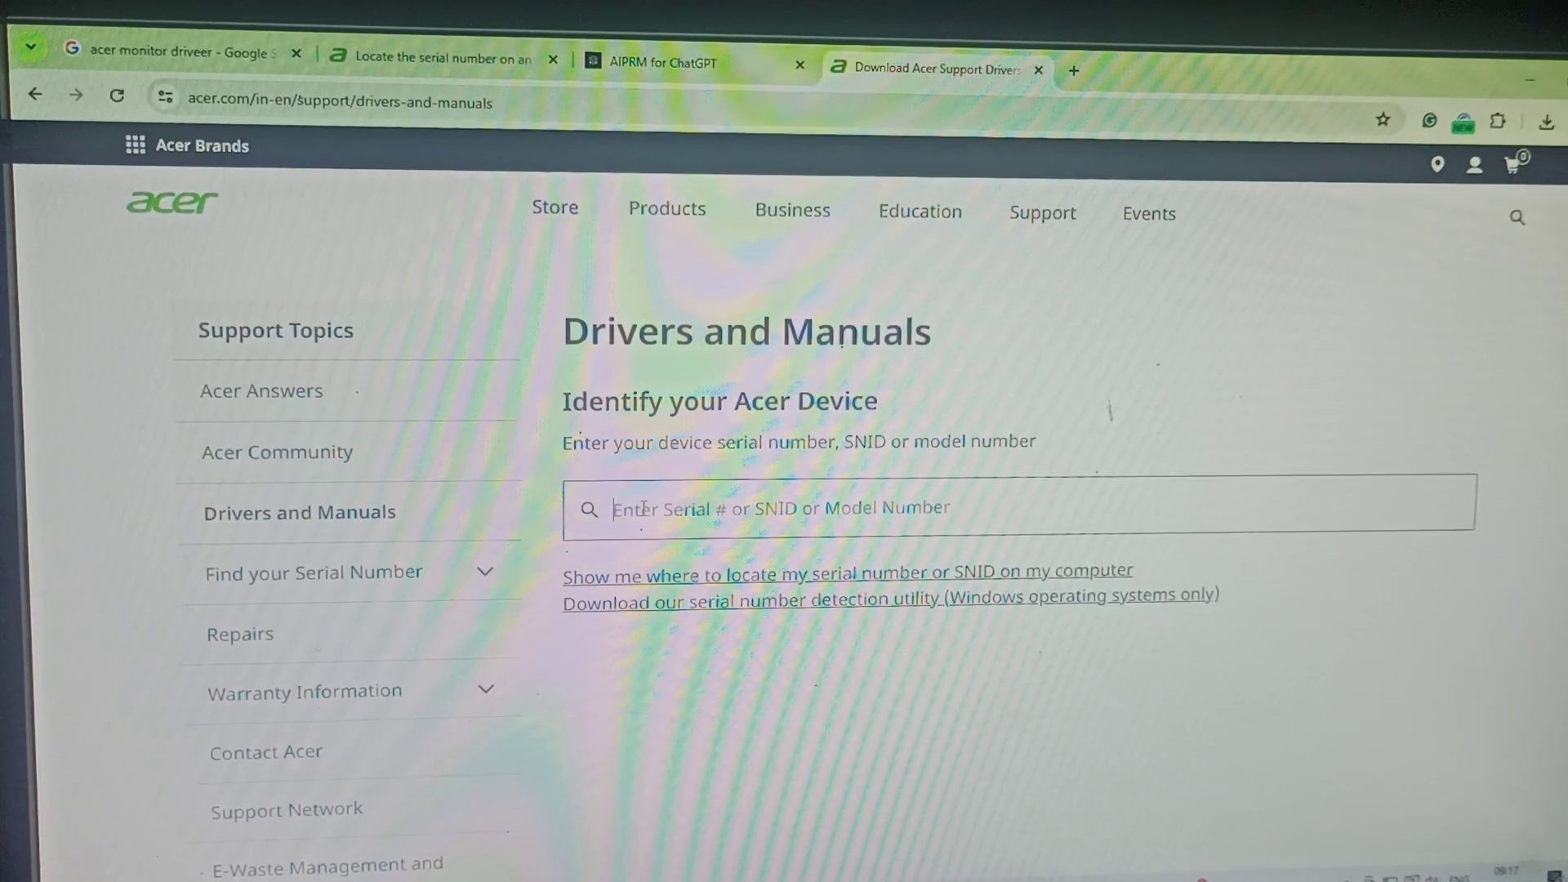
{"action": "type", "text": "v"}
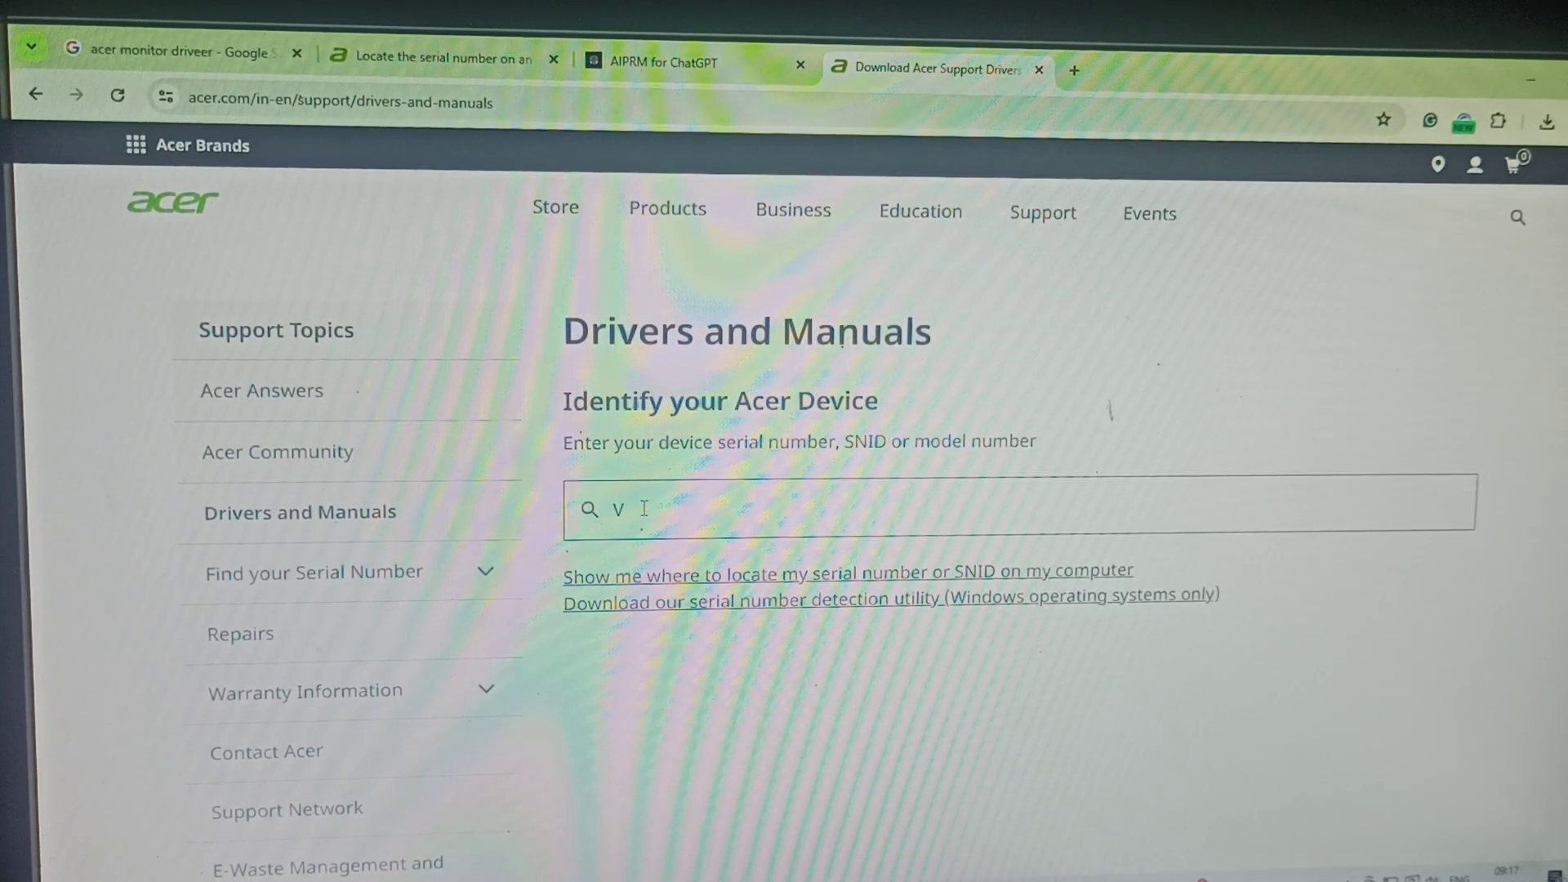
{"action": "type", "text": "206"}
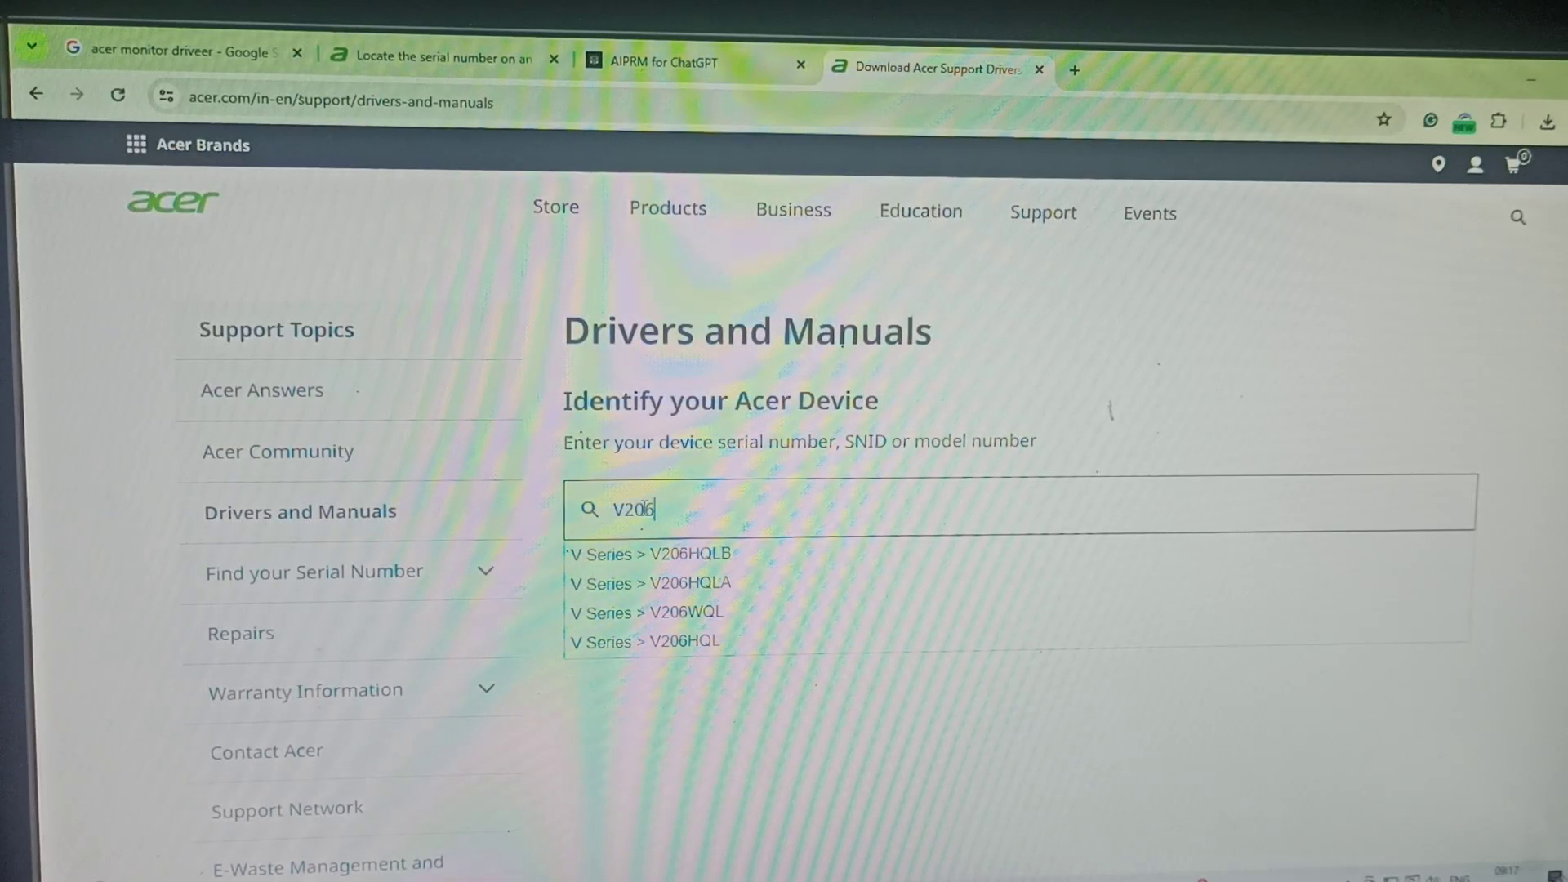
{"action": "key", "text": "Down"}
{"action": "key", "text": "Down"}
{"action": "key", "text": "Down"}
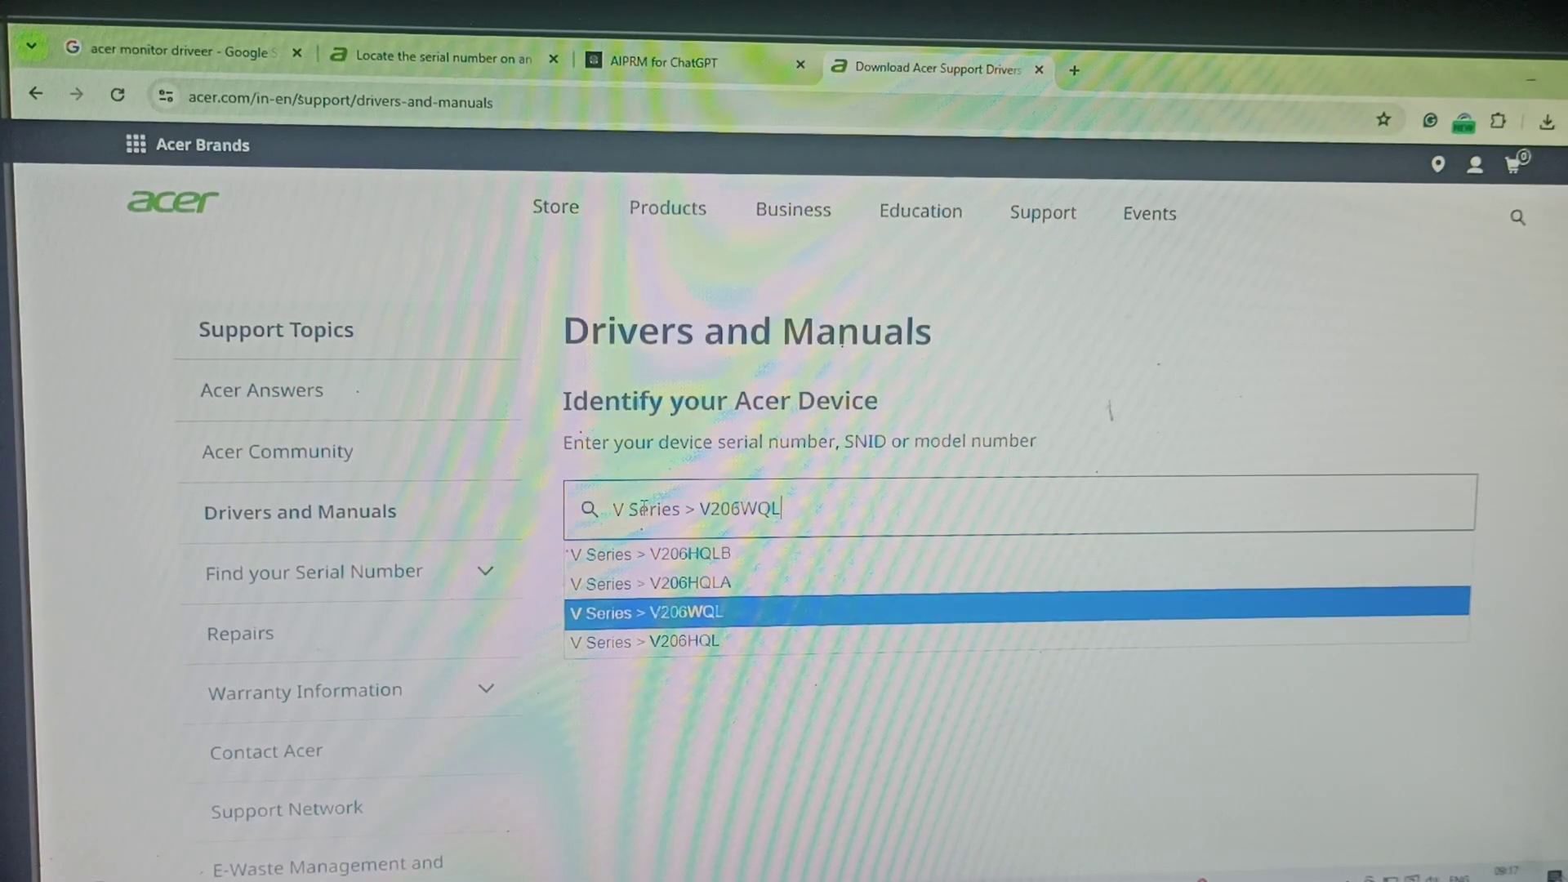
{"action": "key", "text": "Return"}
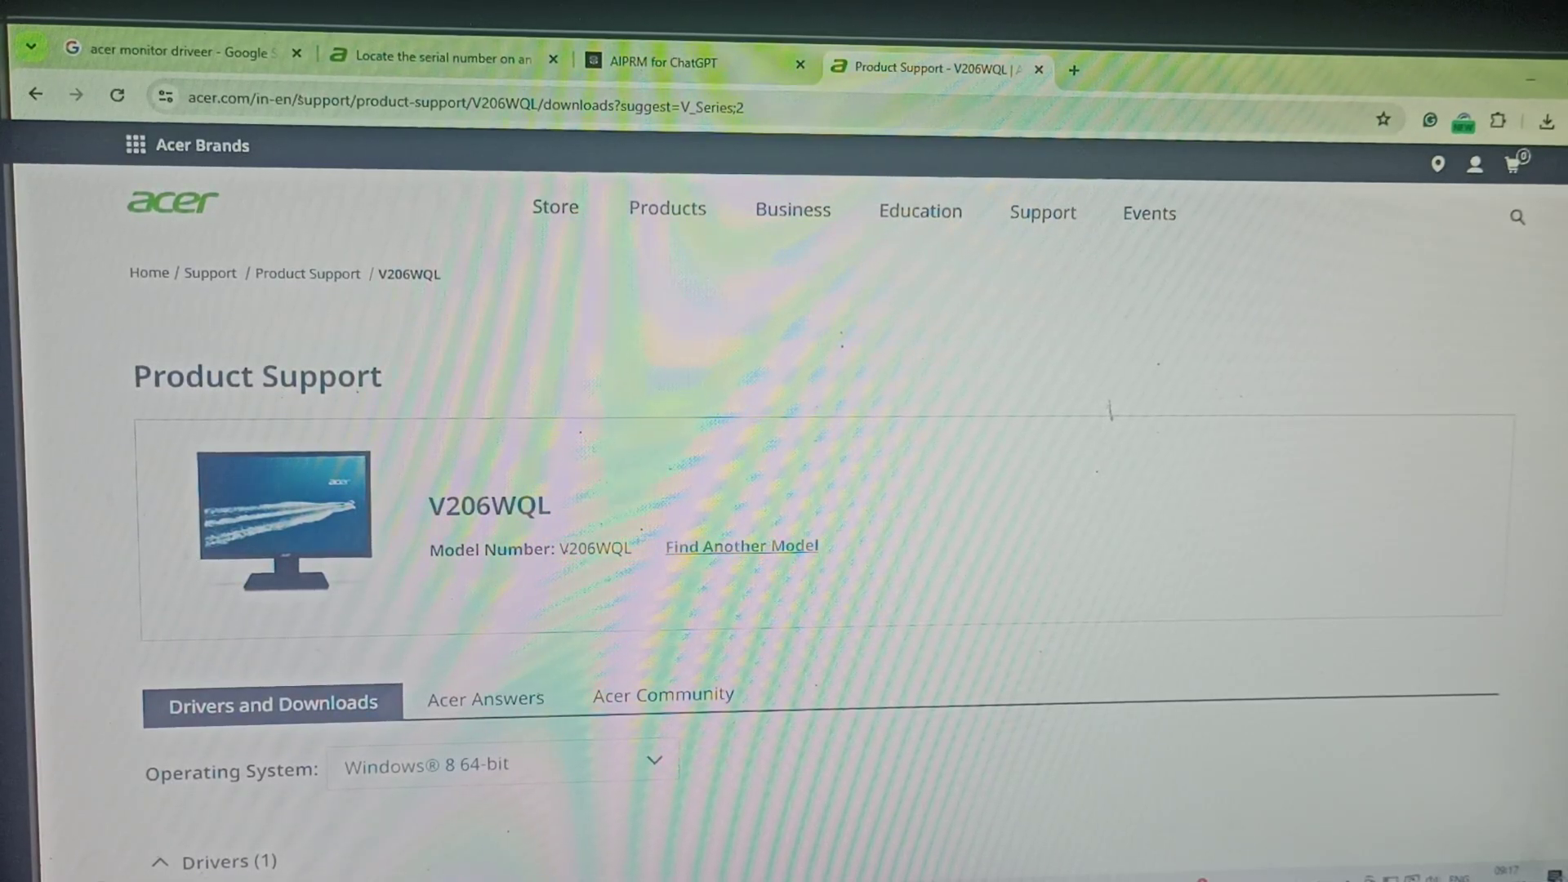
Step: Select the Product Support heading on the loaded V206WQL support page
{"action": "triple_click", "coordinate": [1110, 393]}
{"action": "scroll", "coordinate": [1110, 410], "scroll_direction": "down", "scroll_amount": 5}
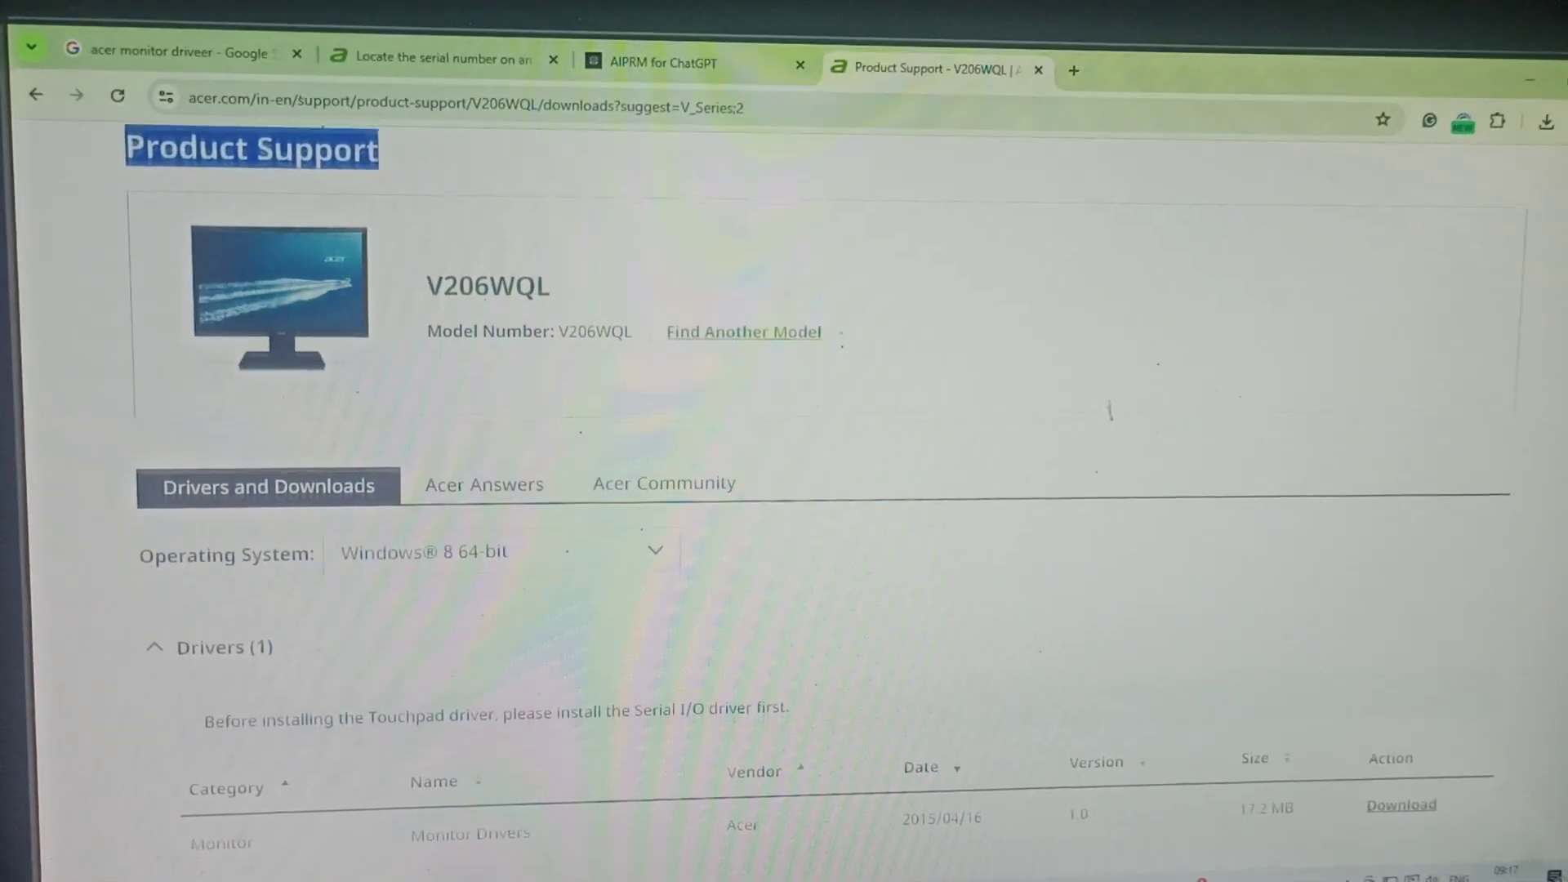
{"action": "scroll", "coordinate": [1110, 410], "scroll_direction": "down", "scroll_amount": 2}
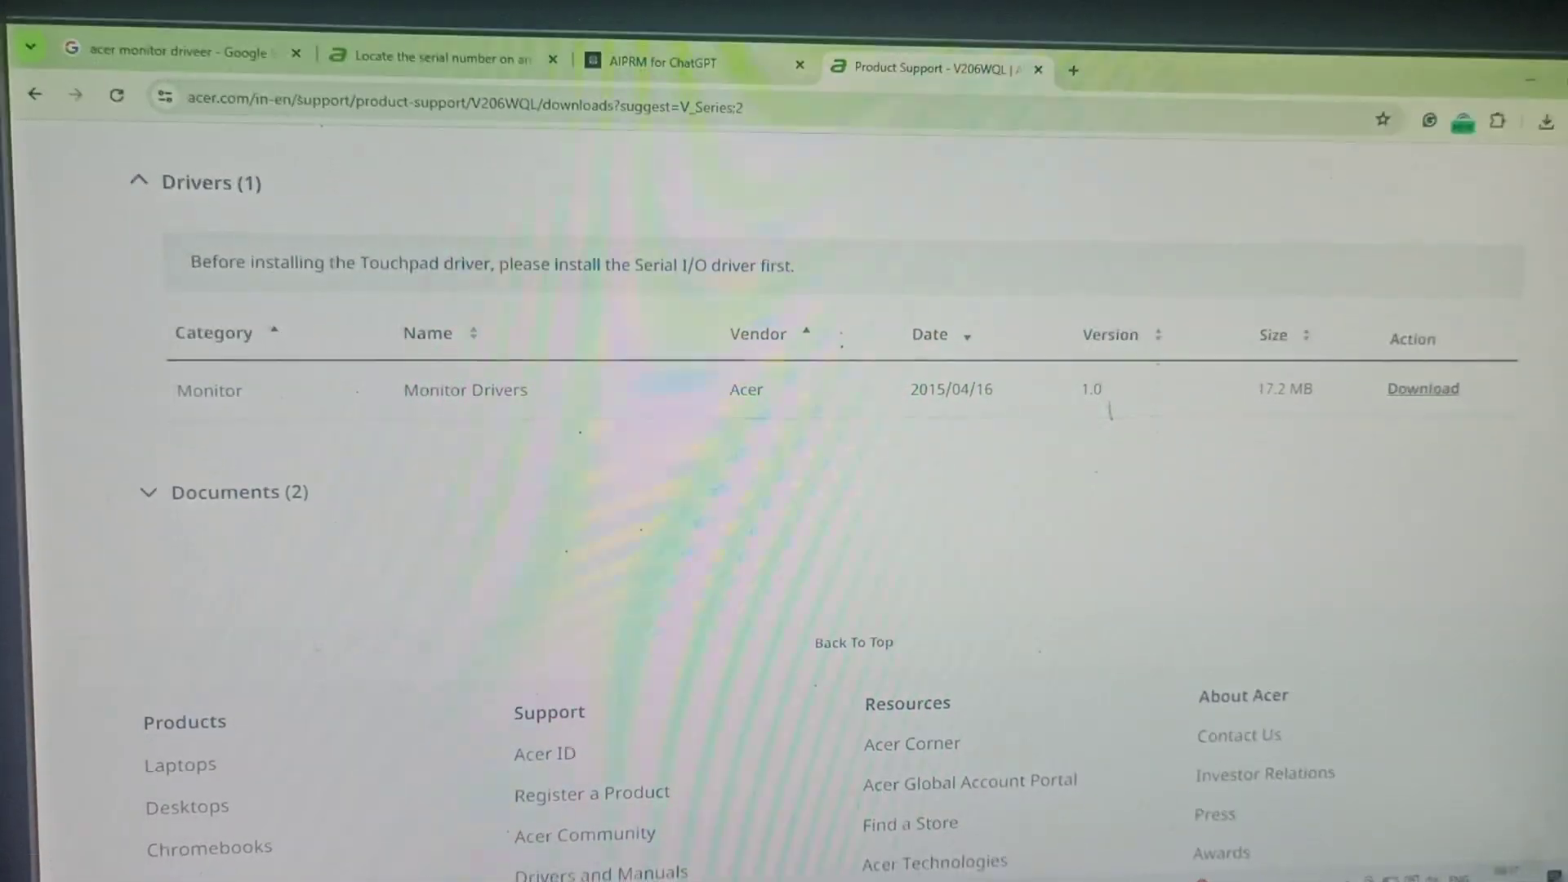
{"action": "scroll", "coordinate": [1110, 411], "scroll_direction": "up", "scroll_amount": 8}
{"action": "scroll", "coordinate": [1248, 394], "scroll_direction": "down", "scroll_amount": 3}
{"action": "scroll", "coordinate": [1248, 393], "scroll_direction": "down", "scroll_amount": 3}
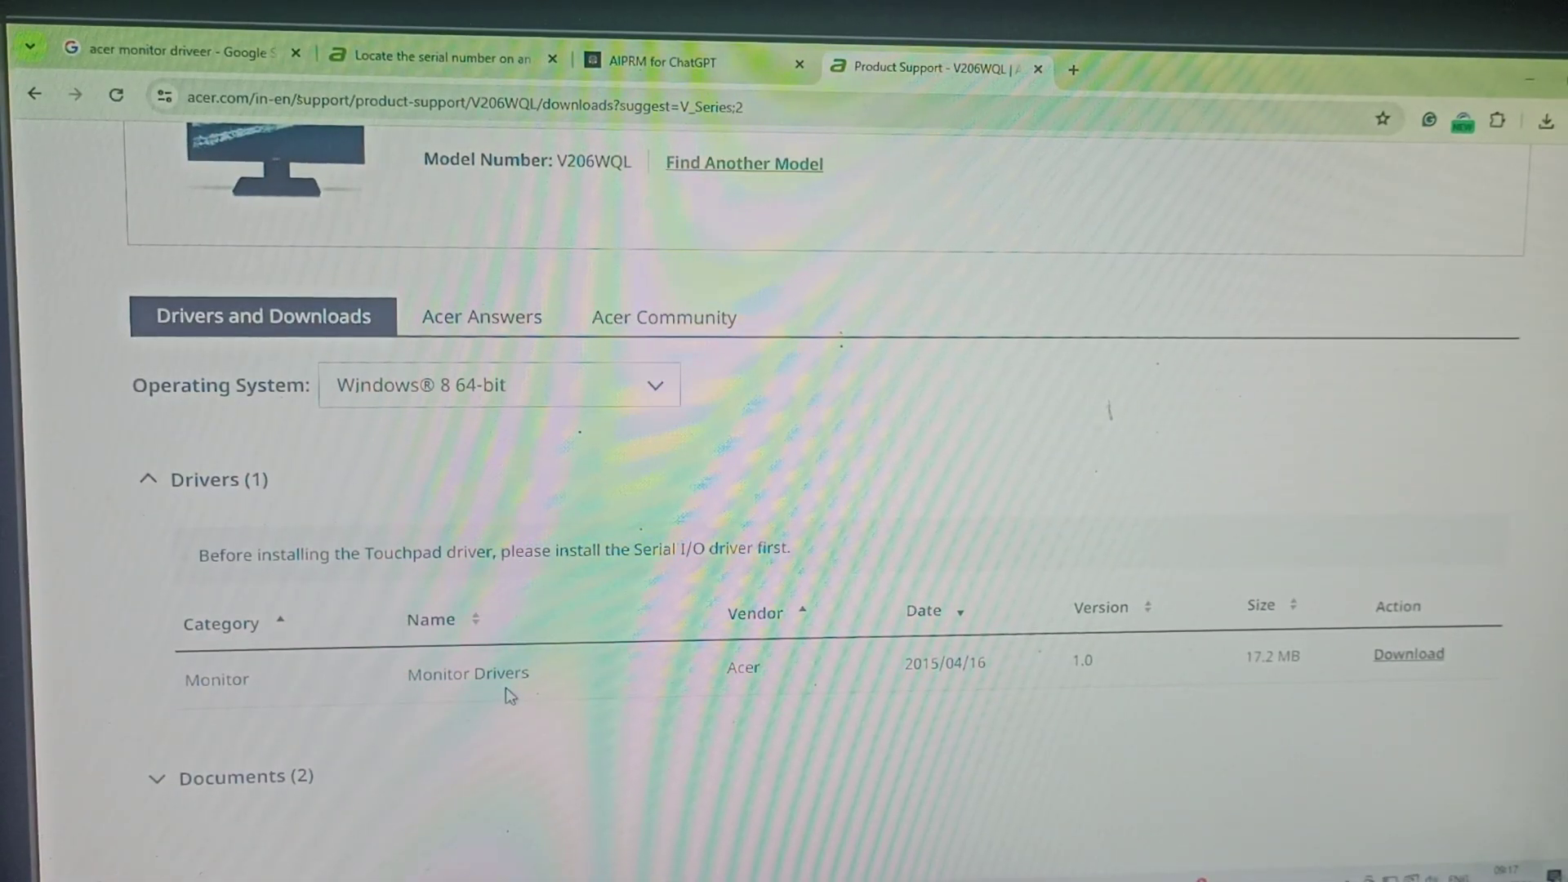
Step: Download the 17.2 MB V206WQL Monitor Drivers zip from the Drivers table
{"action": "left_click", "coordinate": [1396, 669]}
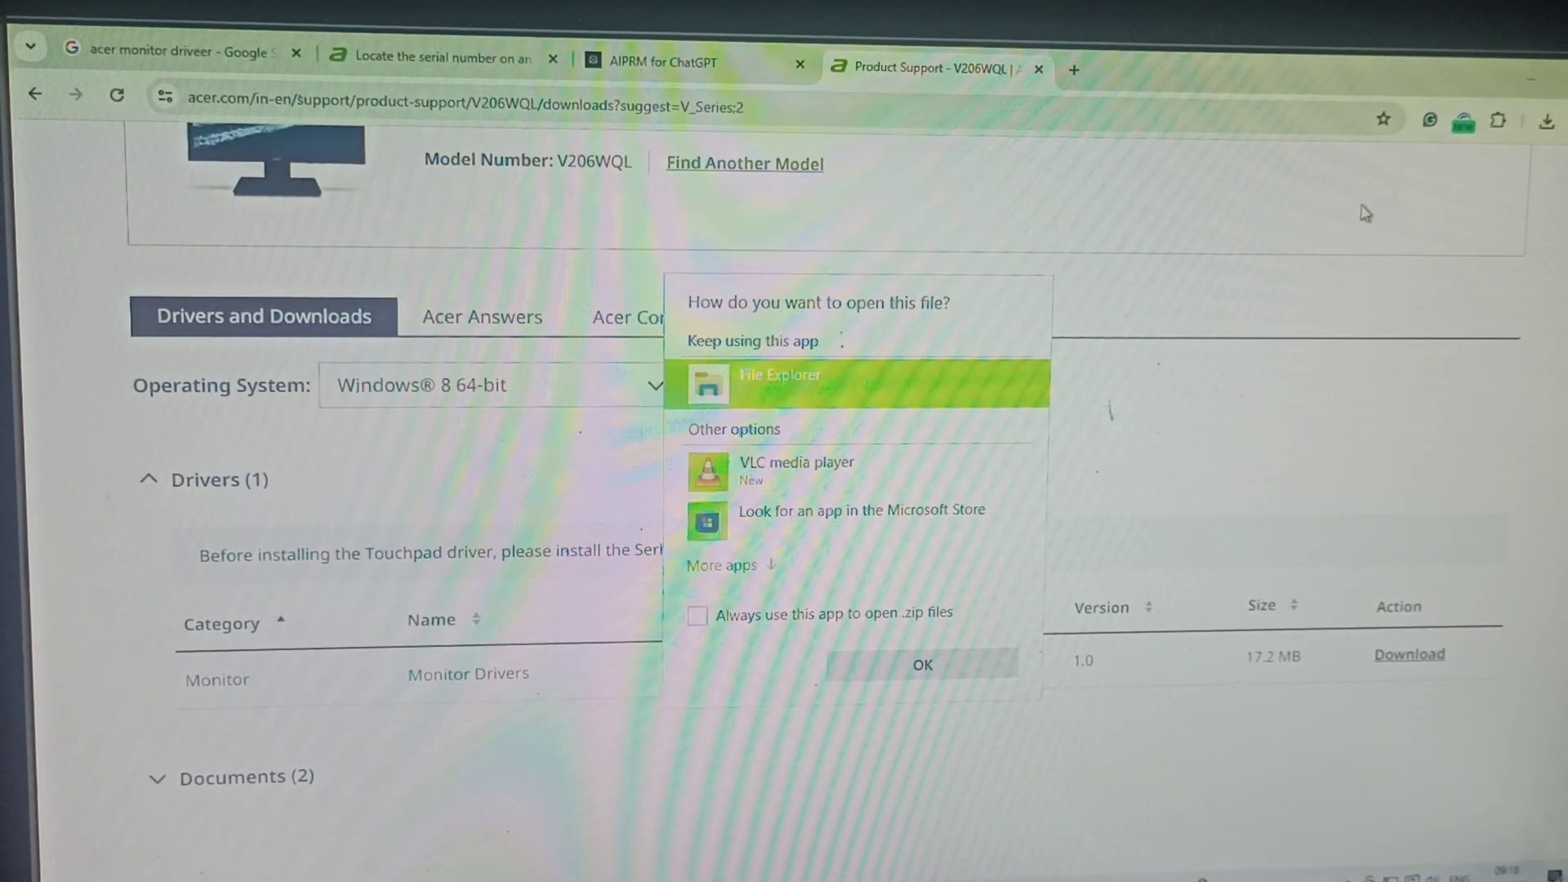
Step: Close the 'How do you want to open this file?' prompt for the driver zip
{"action": "left_click", "coordinate": [846, 572]}
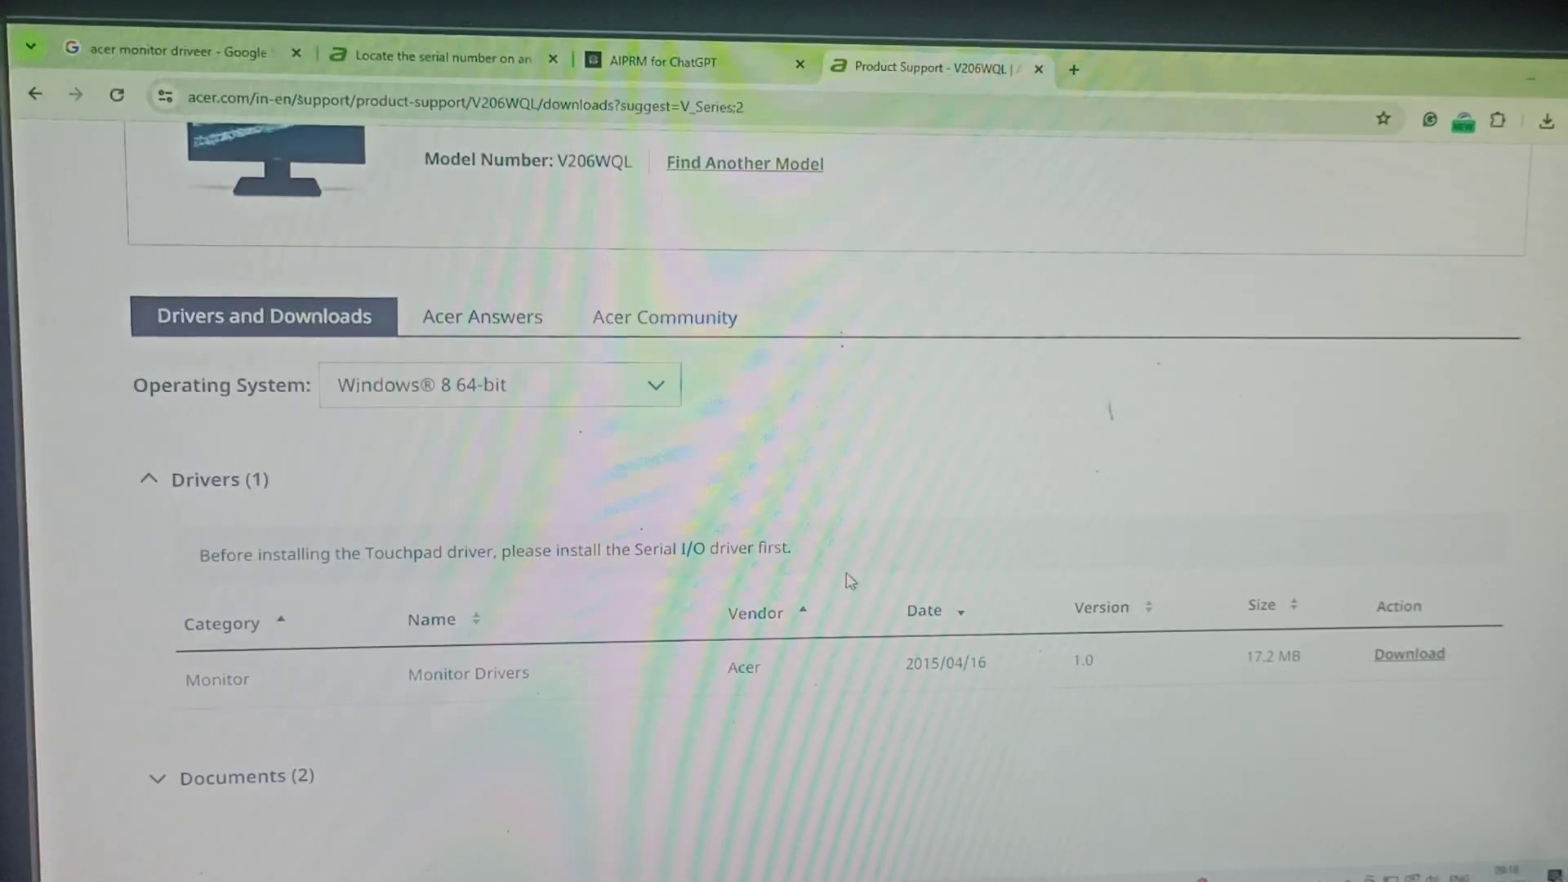